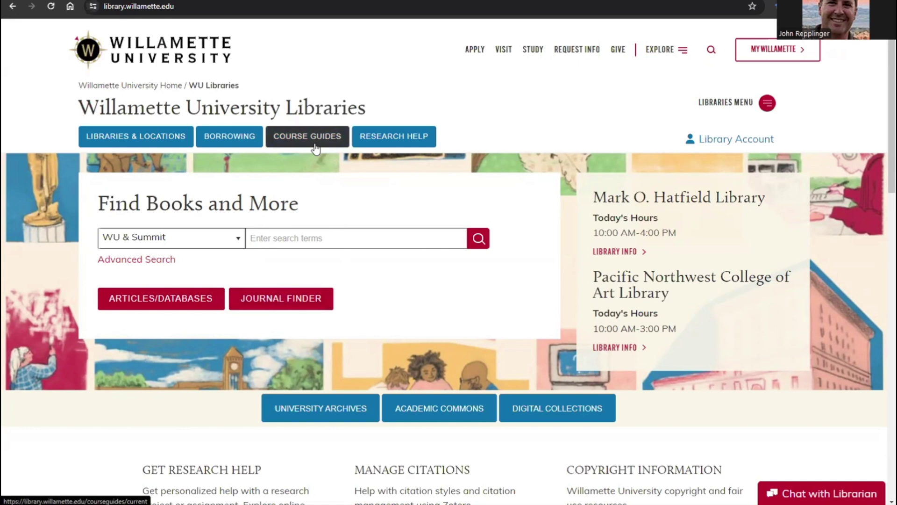
- Glance at the library links list and the librarian chat, then close both
left_click(766, 104)
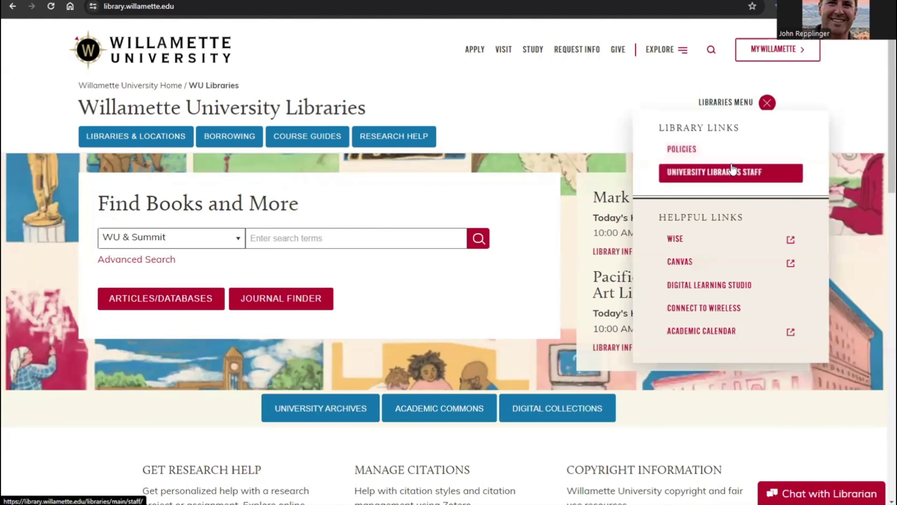
left_click(767, 103)
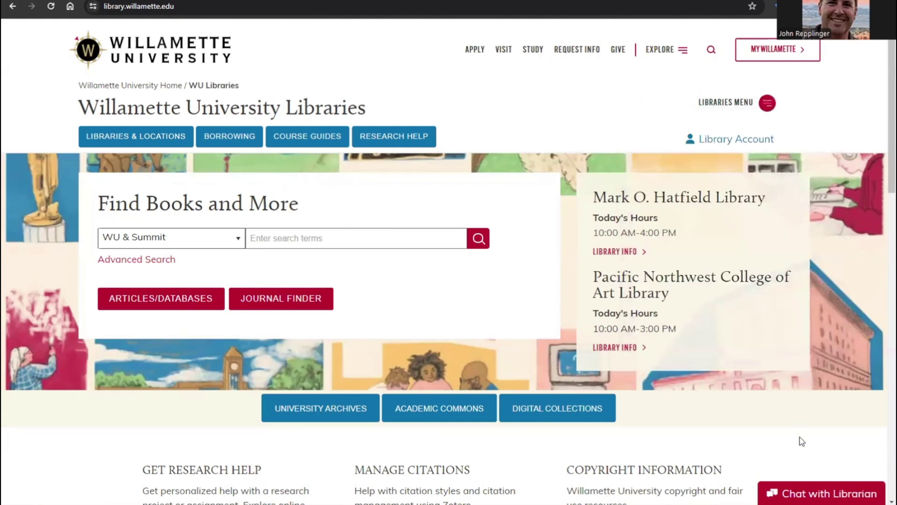
left_click(814, 494)
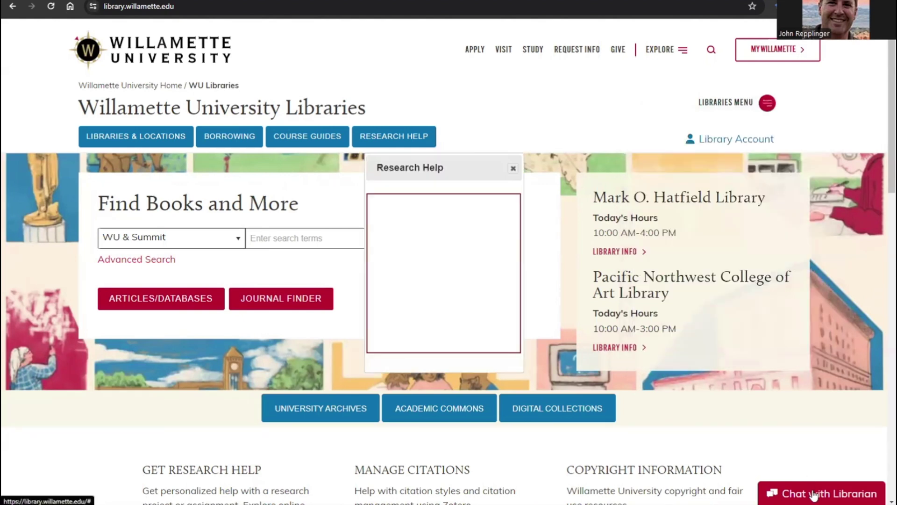
left_click(514, 170)
- Enter "Dante's Inferno" as the search query, keeping the WU & Summit scope
left_click(305, 238)
type("Dante's Inferno")
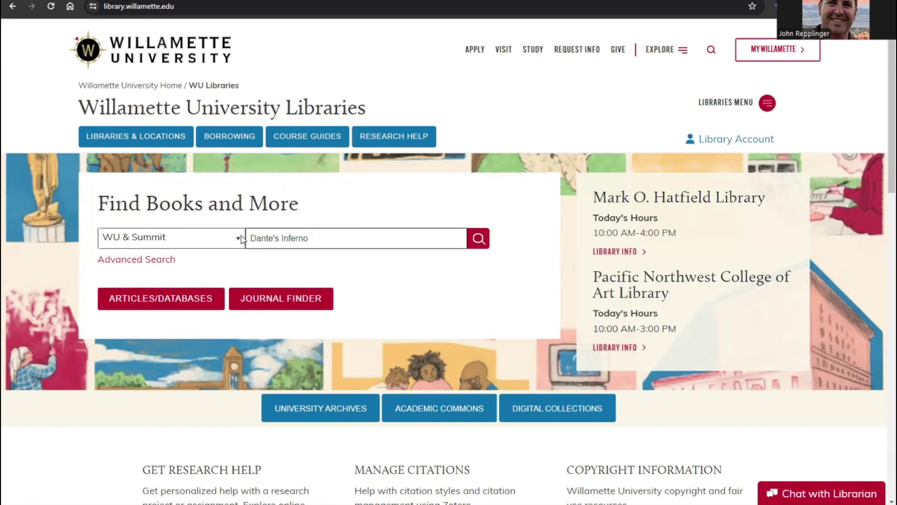
left_click(239, 239)
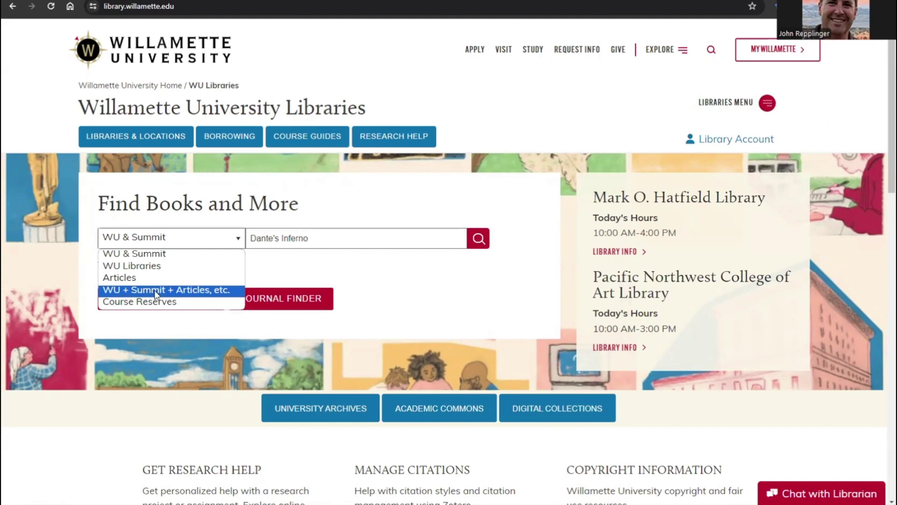
left_click(240, 241)
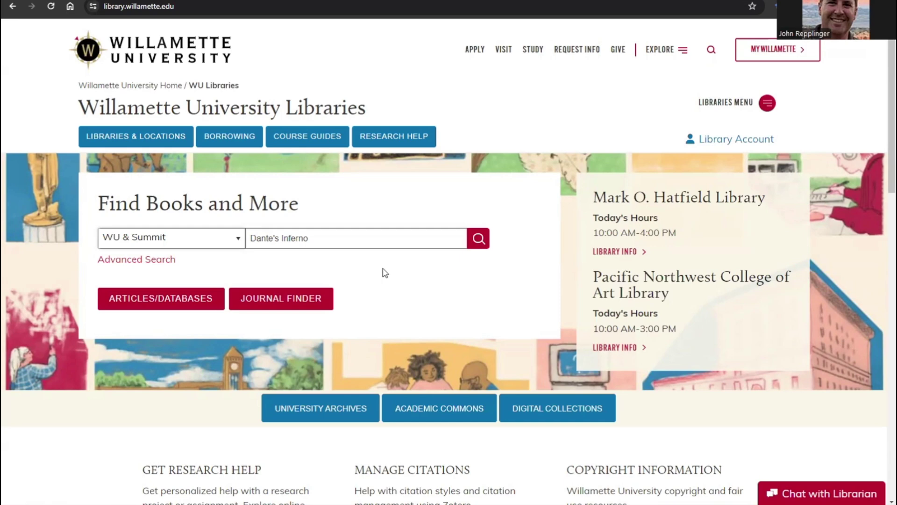
- Check the advanced search field options, then bring up the Login using dialog
left_click(154, 262)
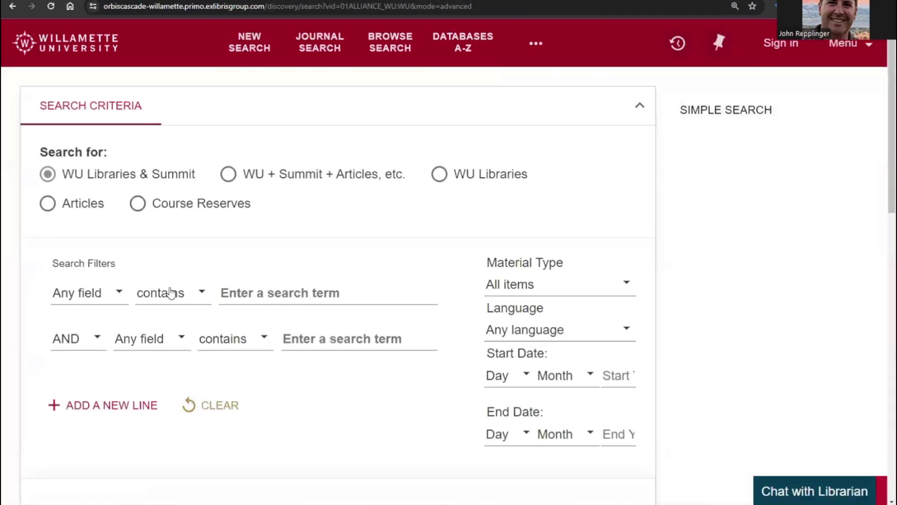
left_click(182, 340)
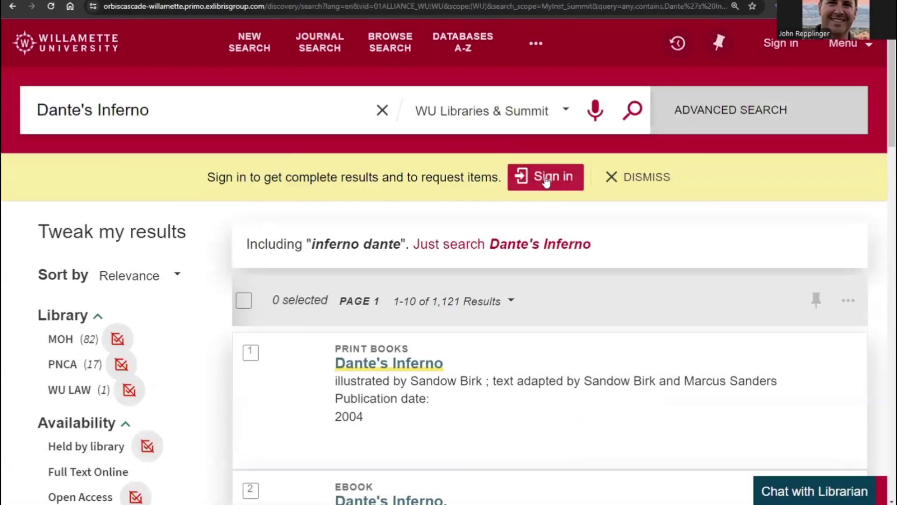
left_click(545, 178)
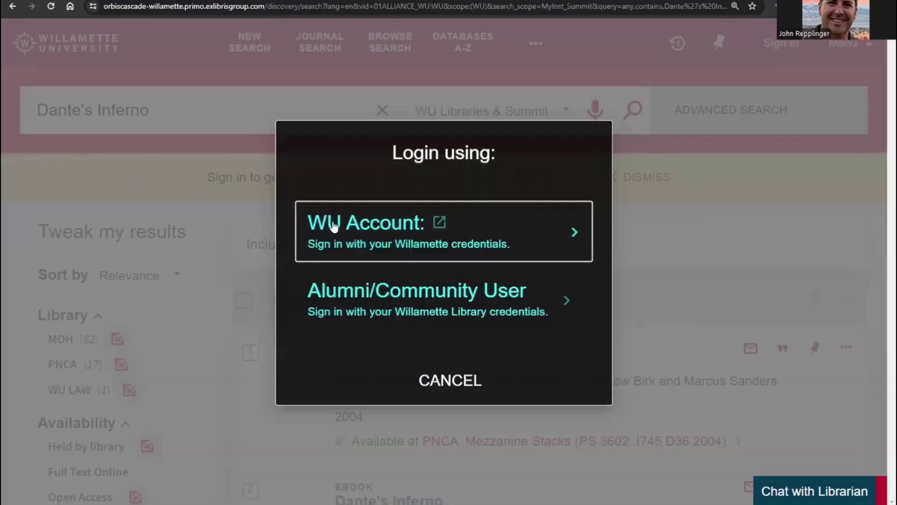
- Log in via WU Account with the university username and password
left_click(310, 226)
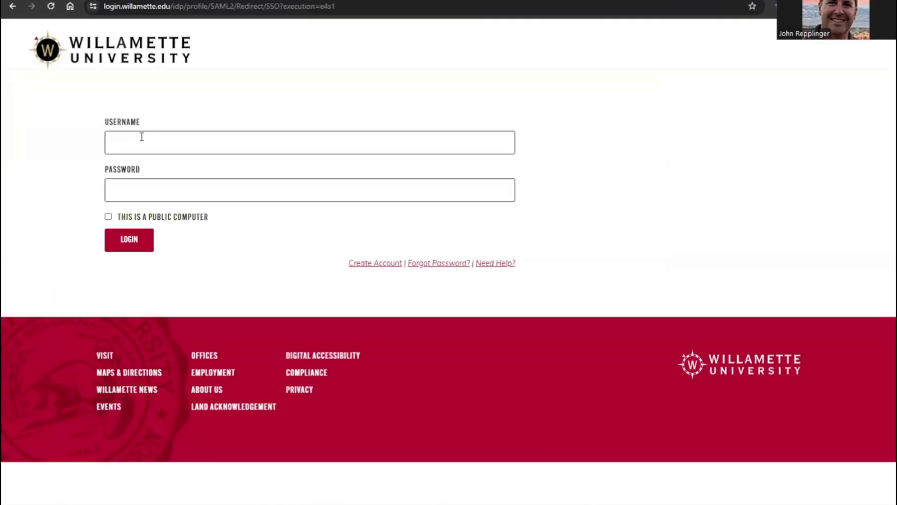
left_click(138, 144)
key("Tab")
type("*******")
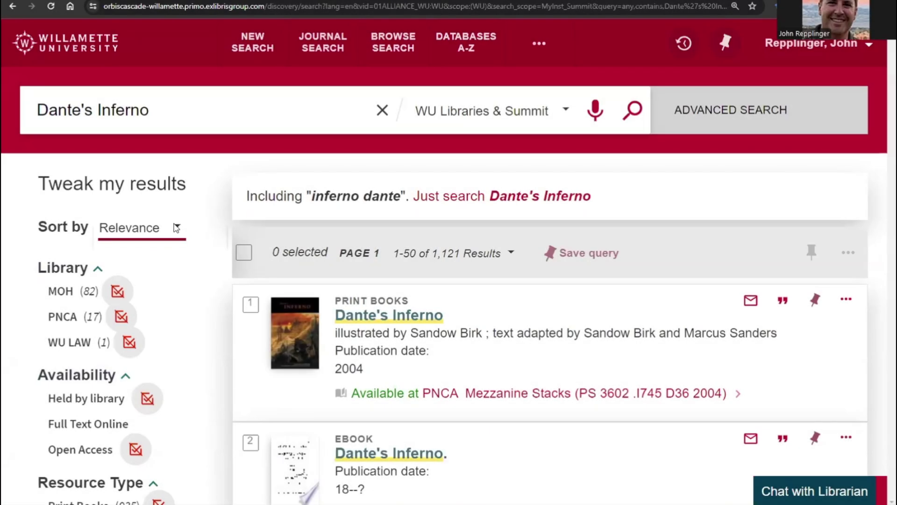
left_click(175, 229)
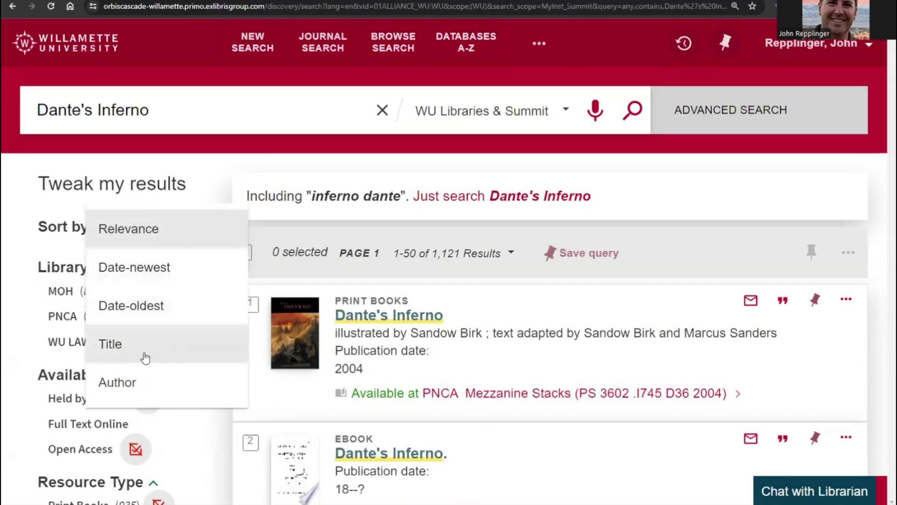
- Keep Relevance sorting and tick the Print Books and eBooks resource types
left_click(198, 234)
scroll(198, 310, "down", 5)
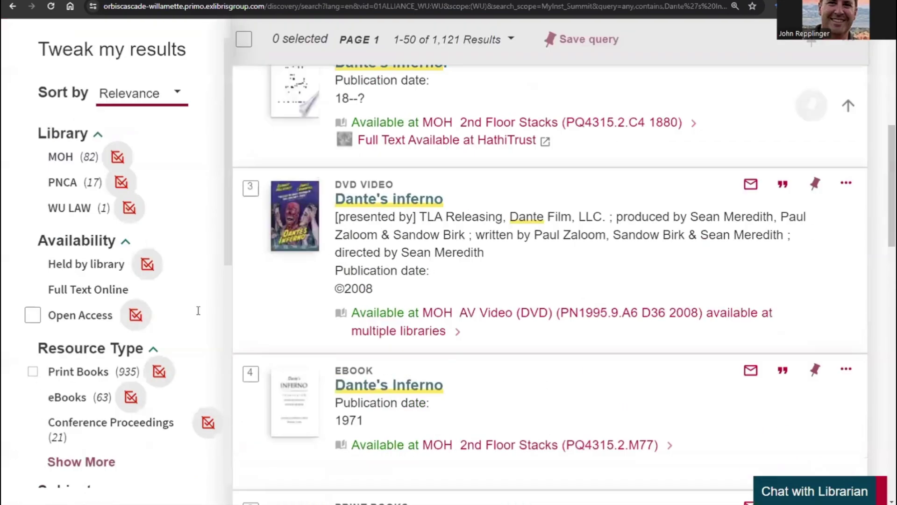
scroll(198, 311, "down", 1)
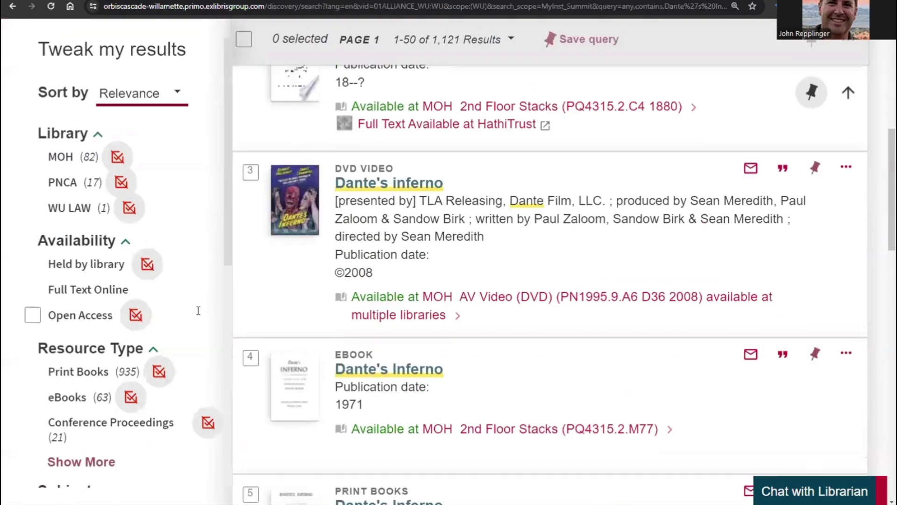
left_click(31, 373)
left_click(40, 397)
- Exclude Conference Proceedings and apply the resource type filters
scroll(74, 276, "down", 5)
scroll(72, 274, "down", 4)
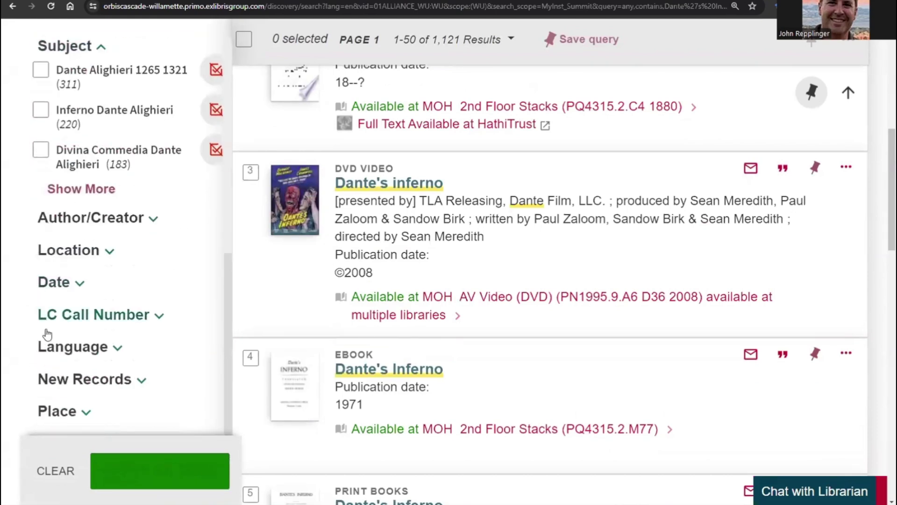
left_click(48, 353)
scroll(134, 280, "down", 4)
scroll(140, 270, "up", 6)
scroll(151, 270, "up", 5)
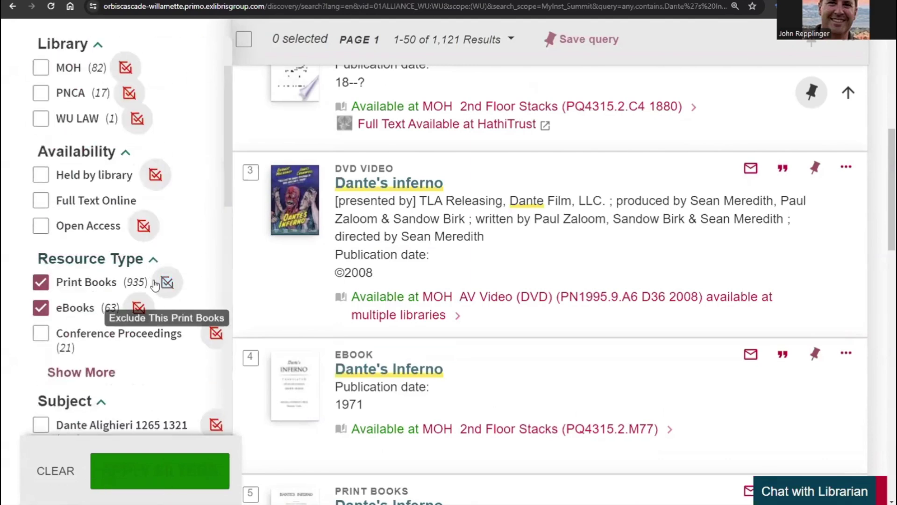
left_click(215, 332)
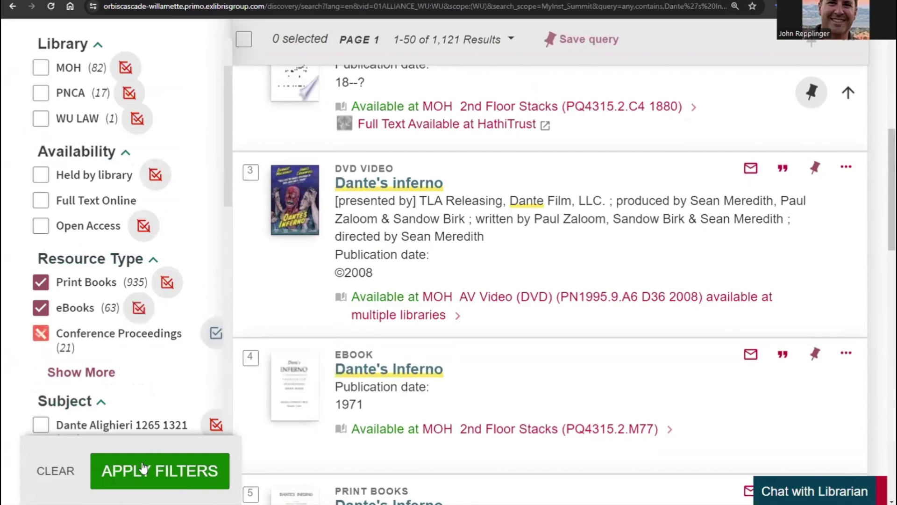
left_click(146, 465)
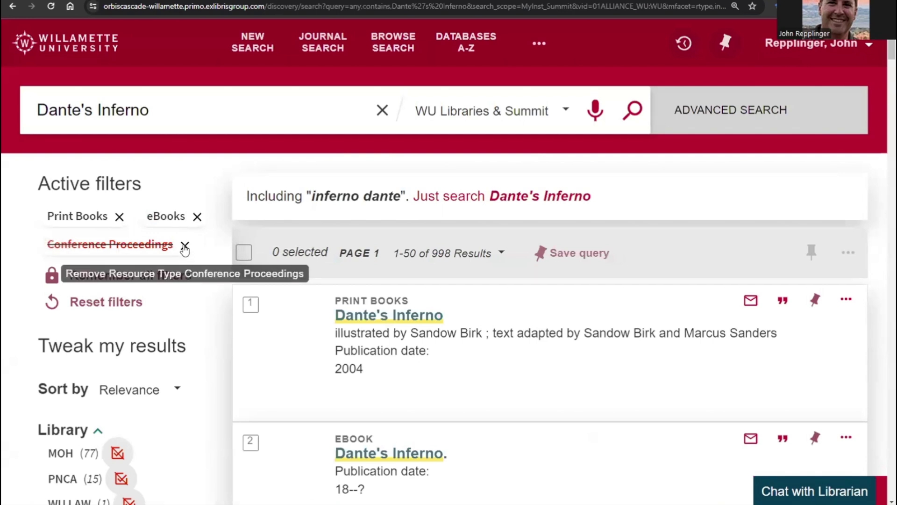
- Remove the eBooks active filter, leaving Print Books only with 935 results
left_click(197, 219)
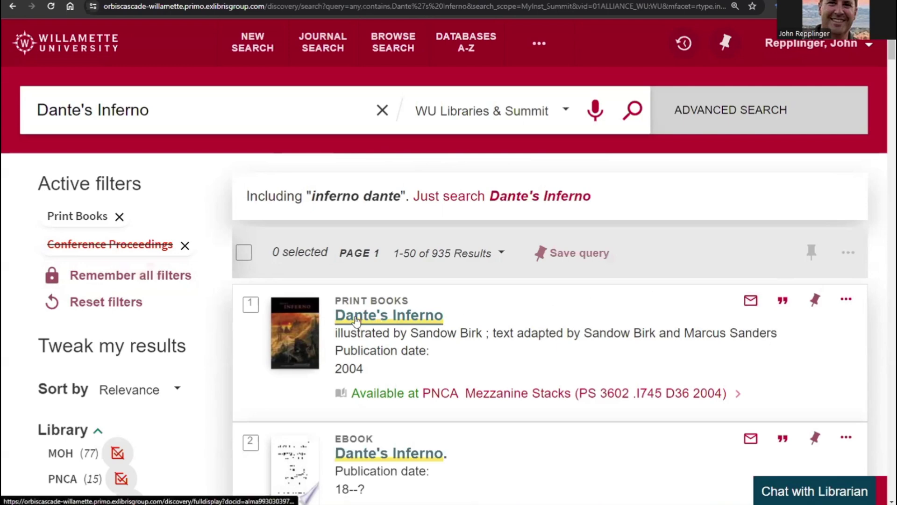
- View the 2004 Birk edition's Get It and Details sections, then return to results
left_click(357, 319)
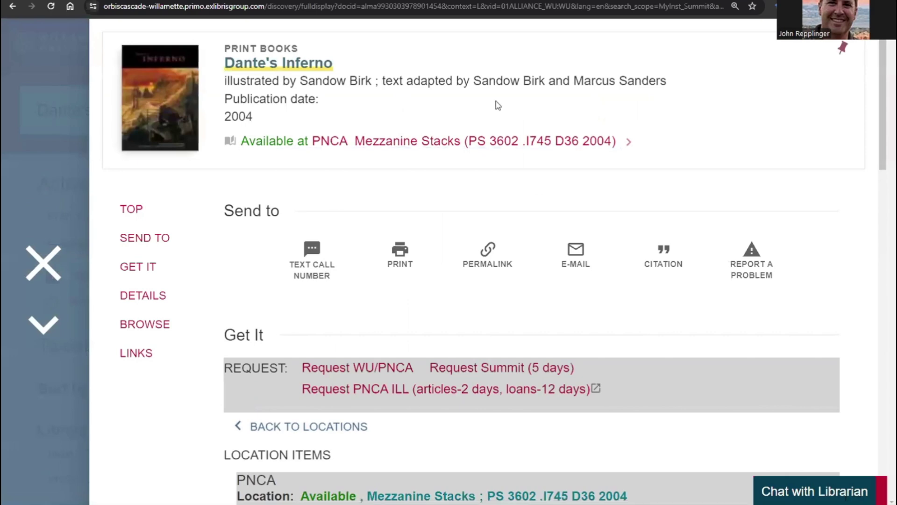
left_click_drag(879, 100, 880, 184)
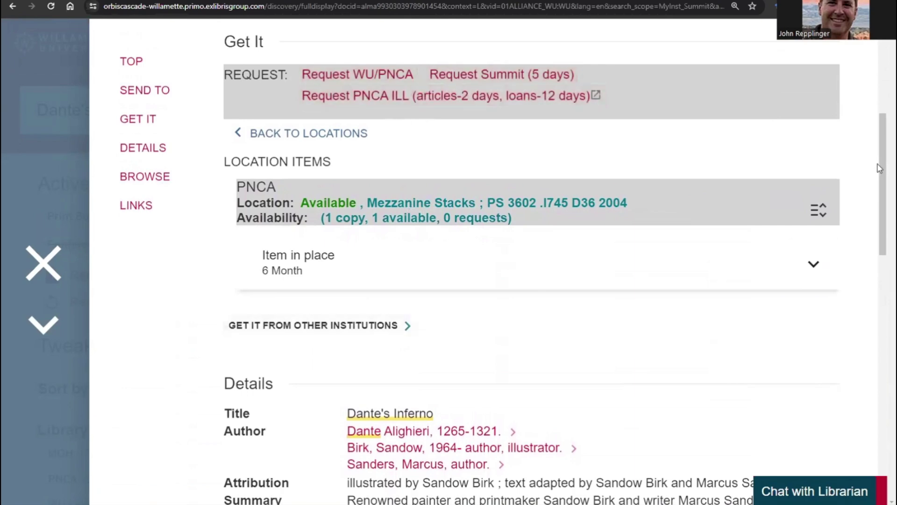
scroll(880, 178, "down", 6)
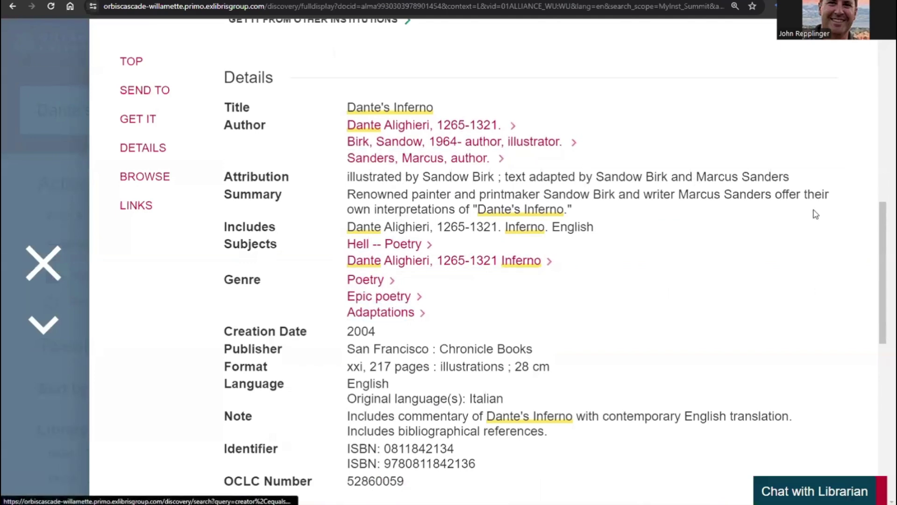
left_click_drag(880, 245, 880, 91)
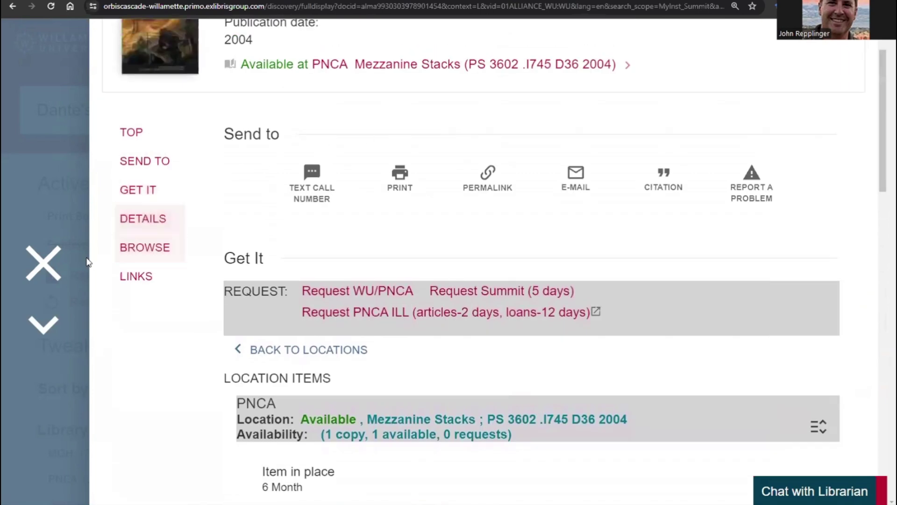
left_click(40, 268)
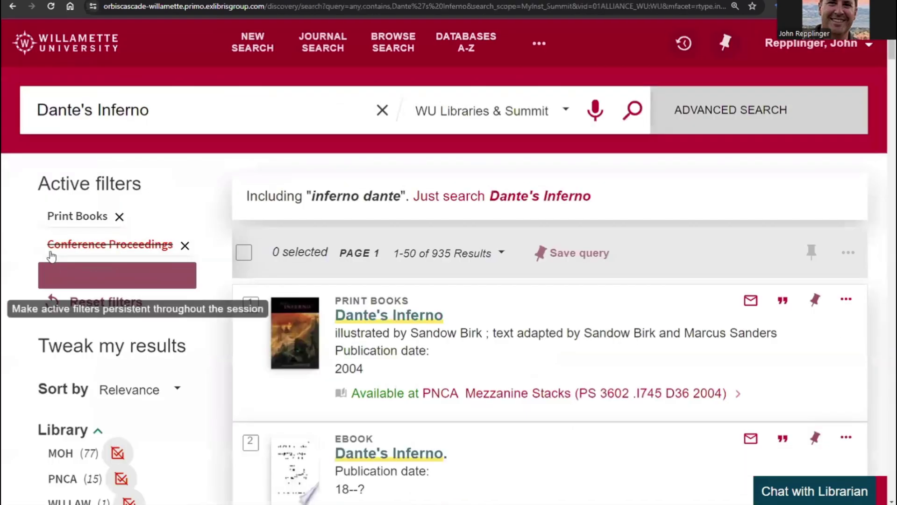
- Open My Account from the user menu to see loans due 07/12/2024
mouse_move(50, 248)
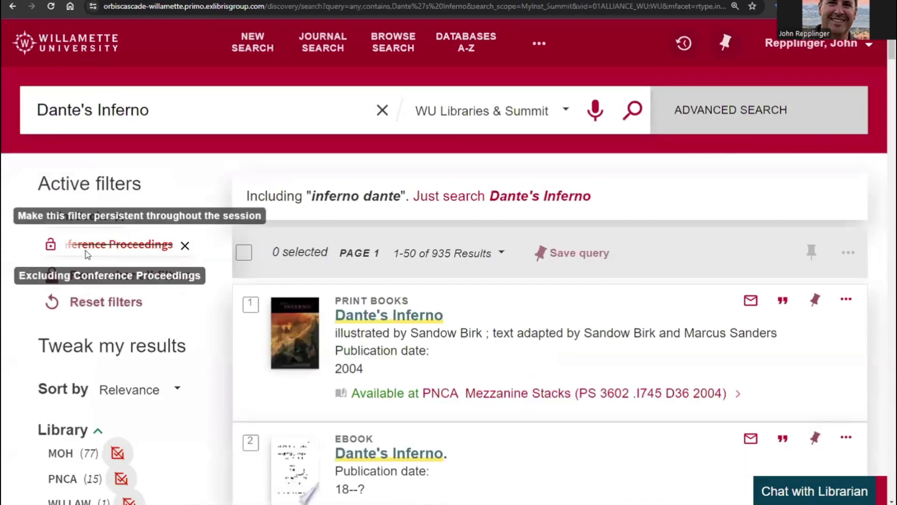
left_click(831, 42)
left_click(685, 149)
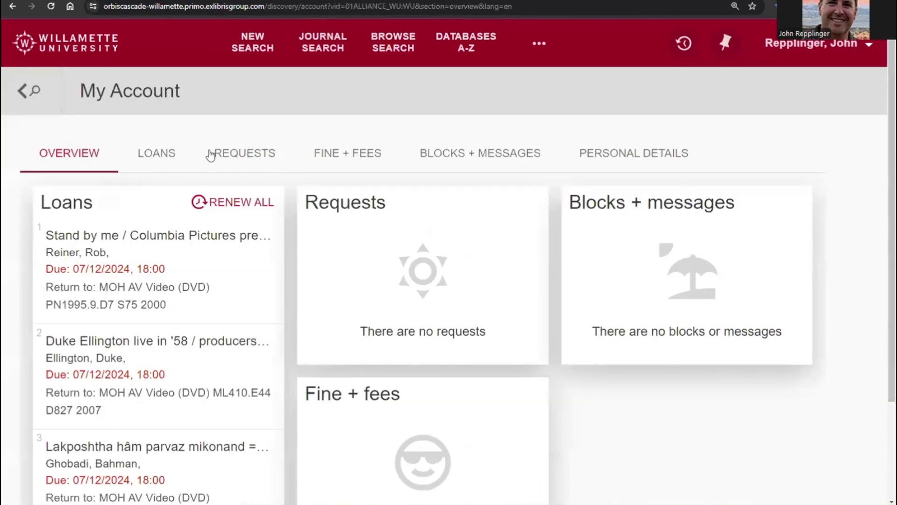